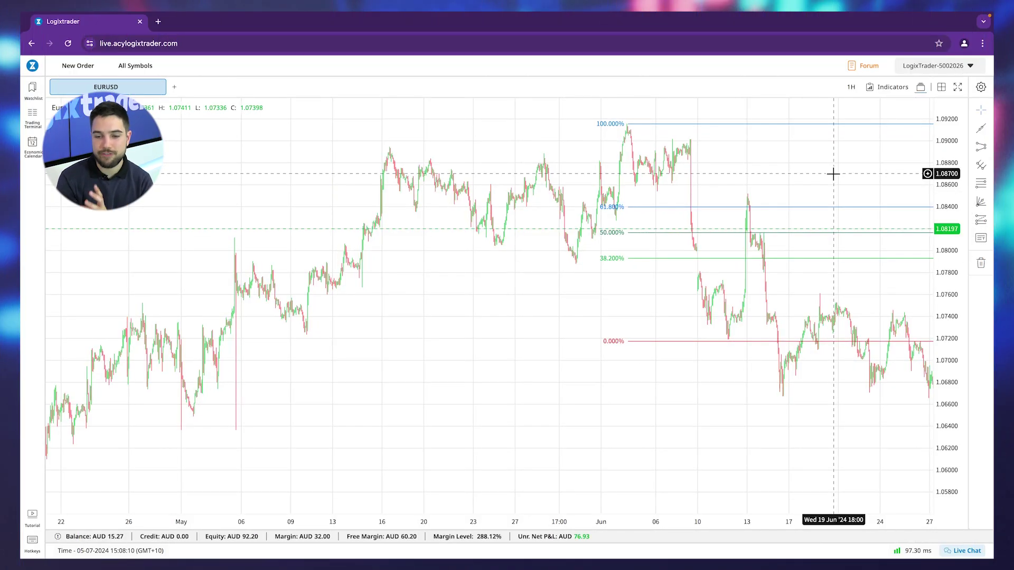
- Delete the Fibonacci retracement from the EURUSD chart and pan toward the June–July candles
left_click(982, 263)
scroll(855, 260, "up", 3)
left_click_drag(855, 260, 520, 233)
- Zoom and nudge the chart, stretching the price scale vertically
scroll(520, 232, "up", 3)
scroll(520, 233, "down", 5)
scroll(520, 233, "up", 2)
scroll(521, 233, "up", 5)
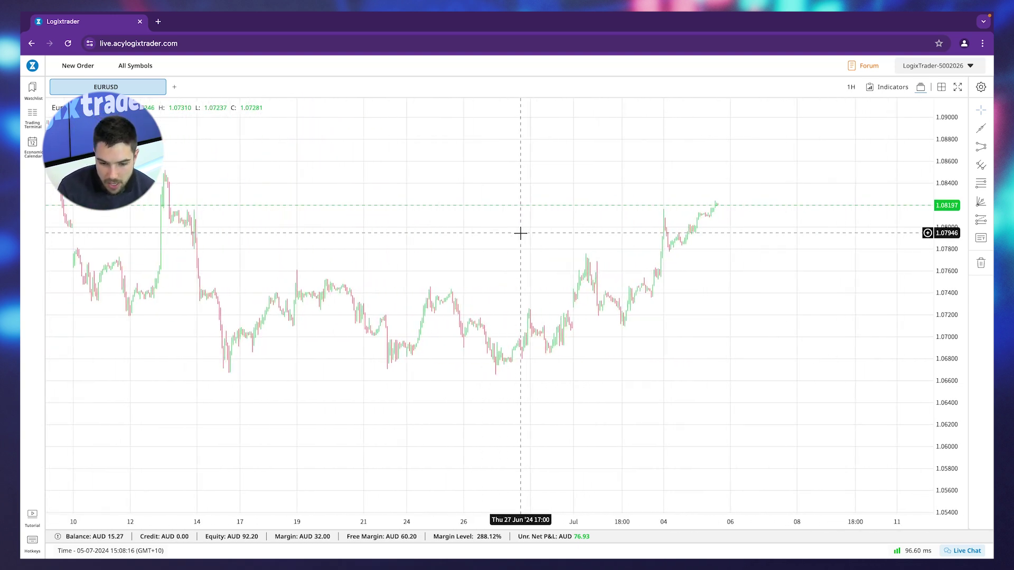
left_click_drag(531, 238, 557, 232)
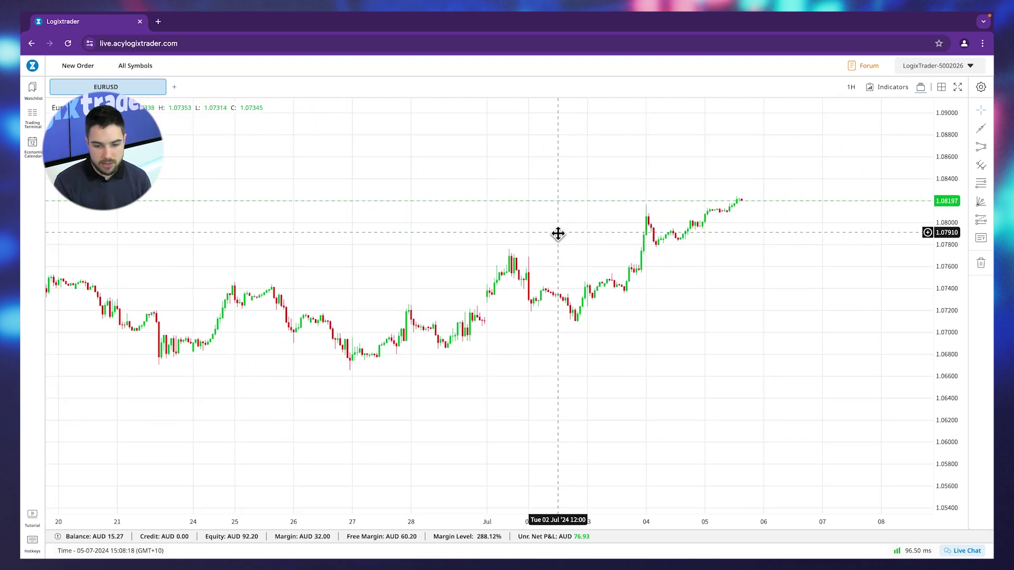
left_click_drag(936, 390, 919, 227)
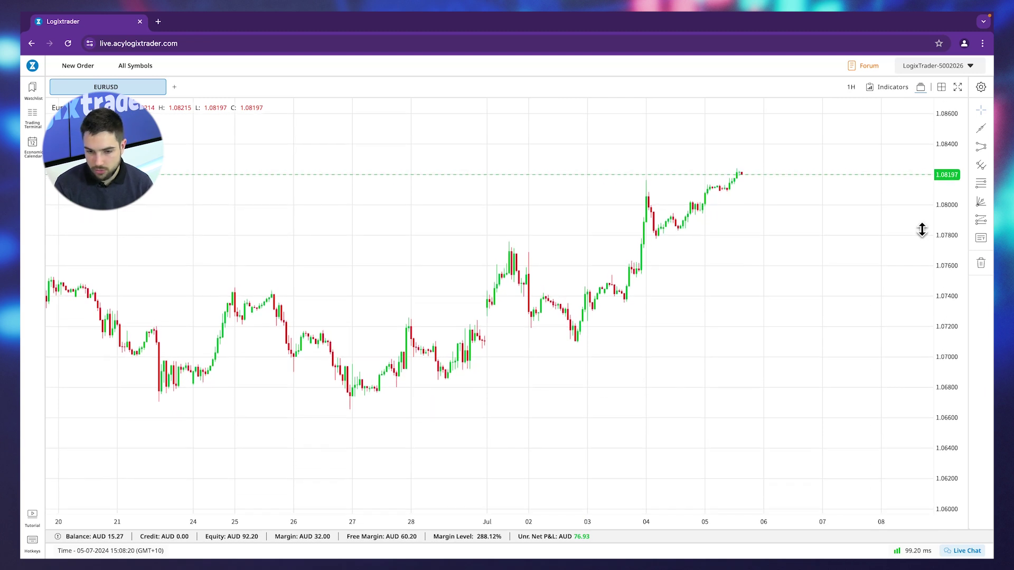
- Adjust zoom and pan toward the latest candles to frame mid-June through early July
scroll(632, 359, "down", 5)
scroll(632, 360, "down", 3)
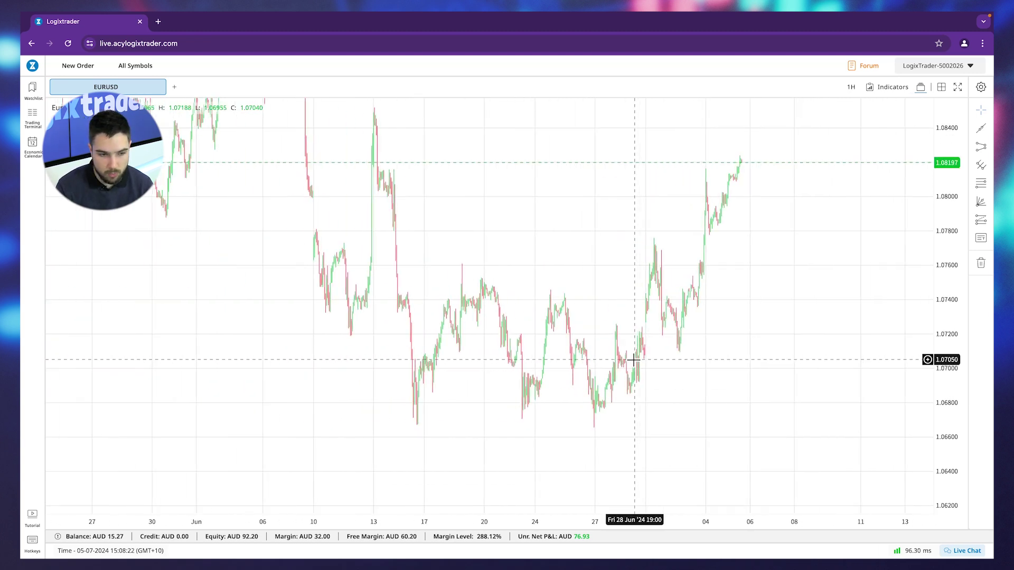
scroll(527, 302, "up", 4)
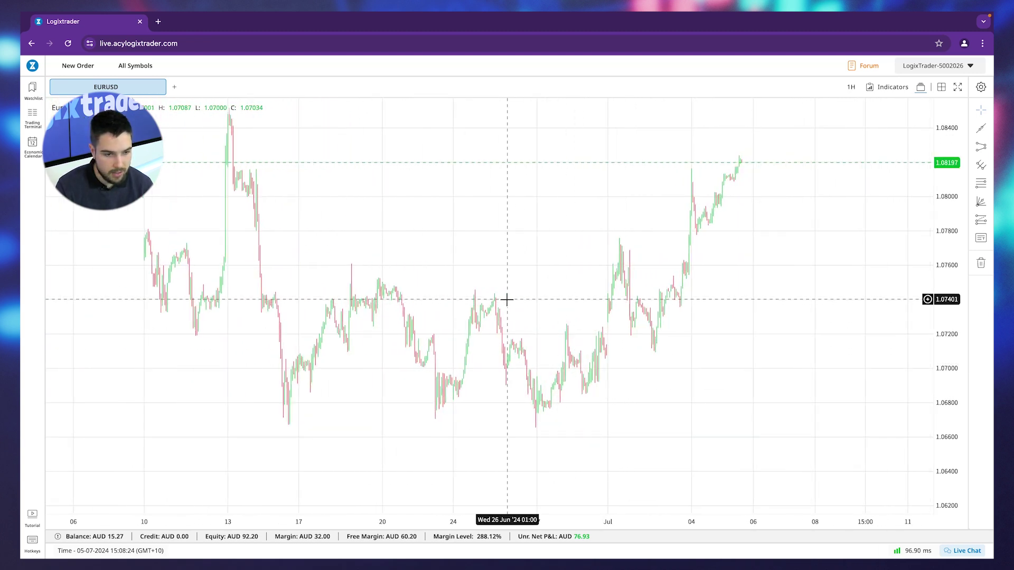
scroll(502, 298, "up", 3)
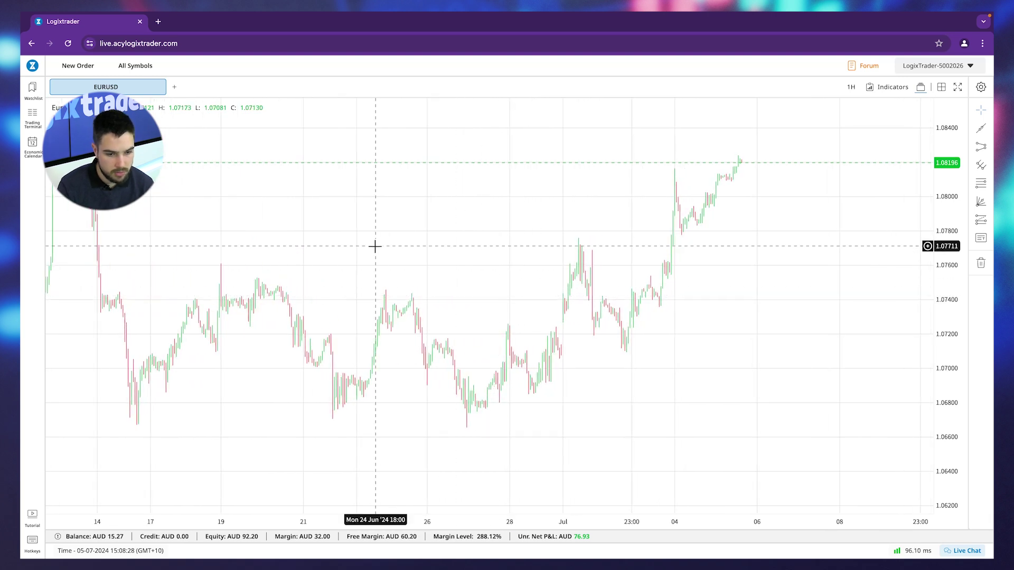
left_click_drag(373, 244, 543, 244)
scroll(543, 246, "up", 3)
scroll(542, 247, "up", 3)
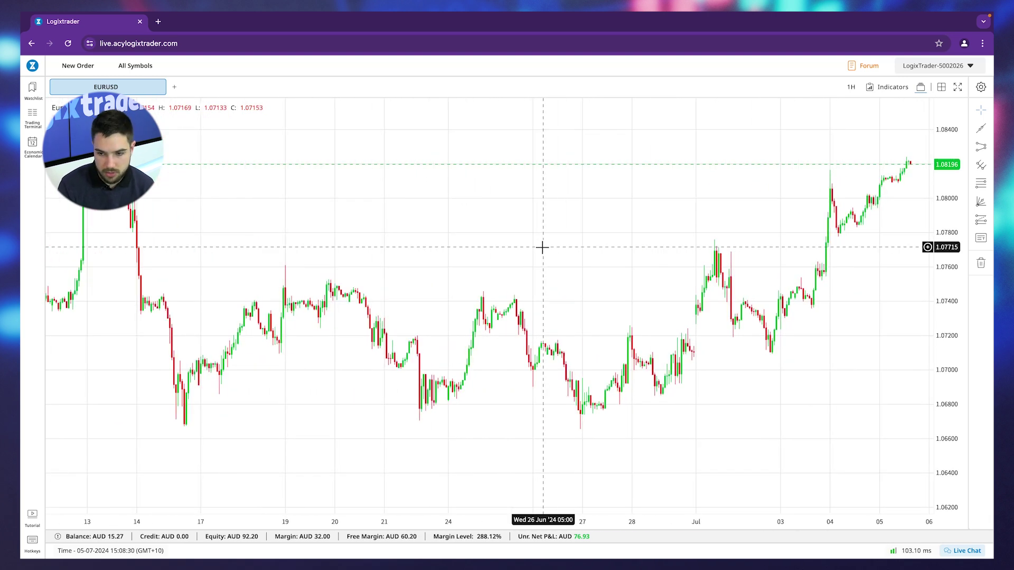
- Draw a small rectangle on the EURUSD chart with its first corner near 1.0819
left_click(975, 133)
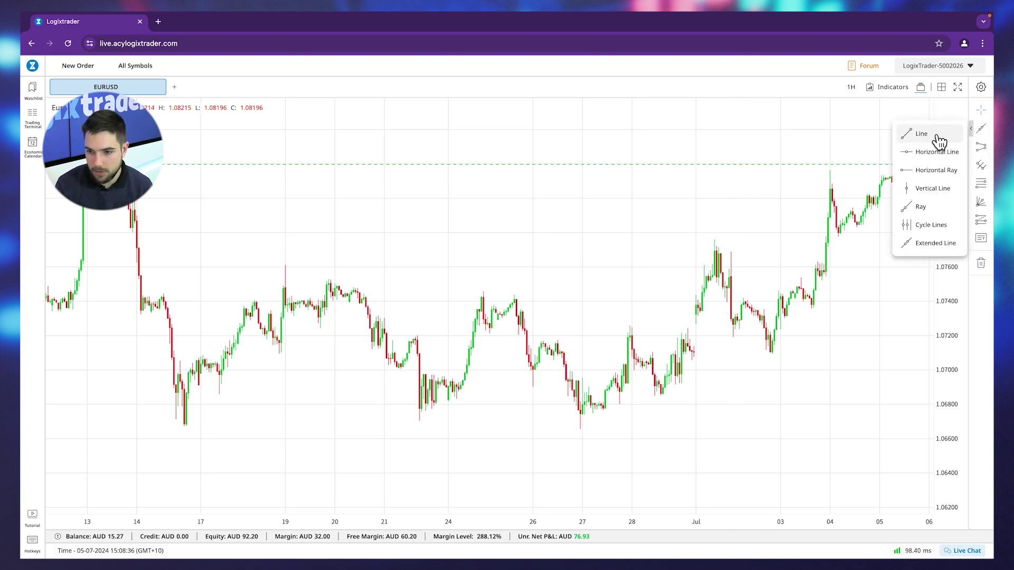
left_click(975, 151)
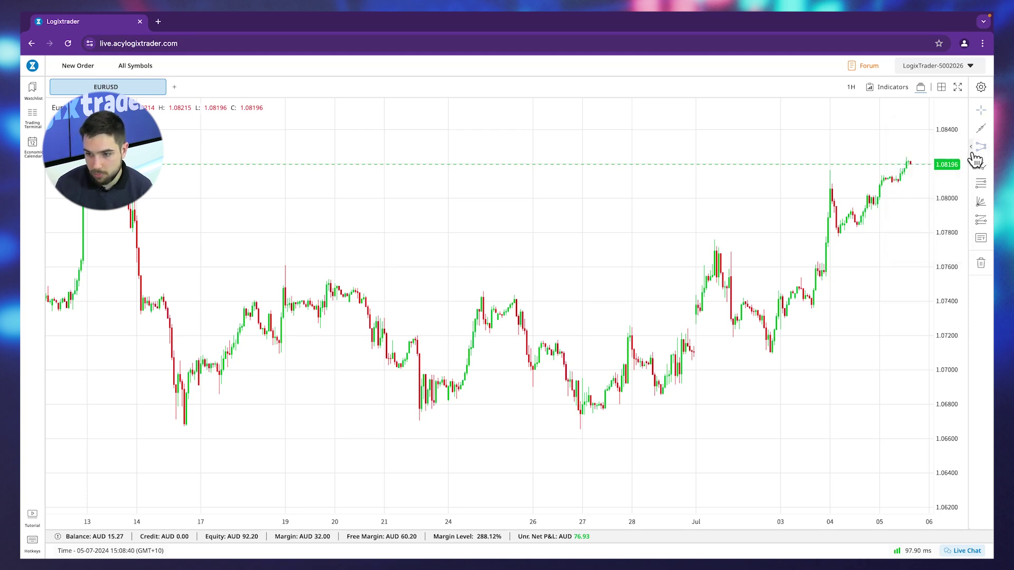
left_click(974, 152)
left_click(904, 155)
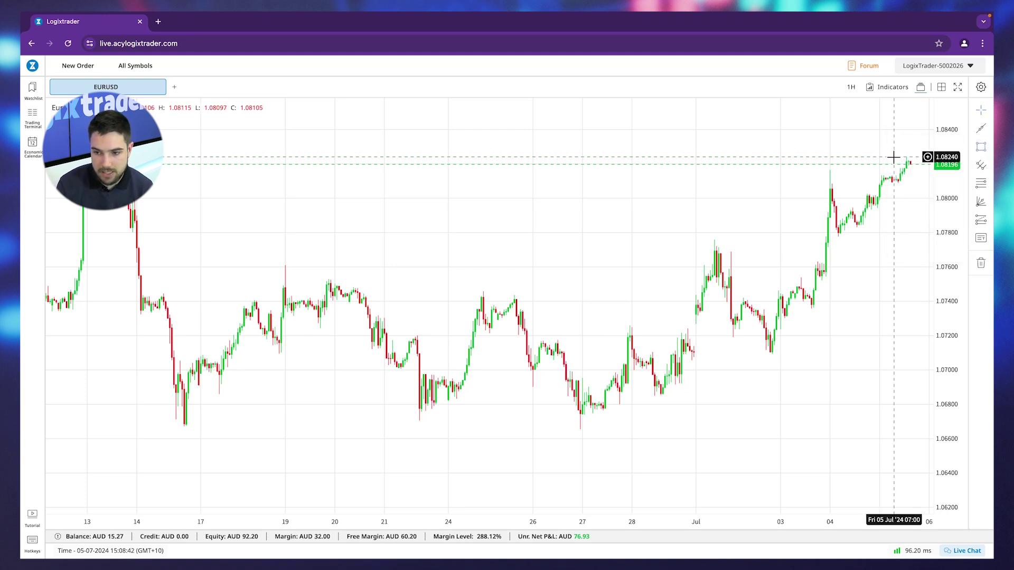
left_click(95, 166)
left_click(135, 201)
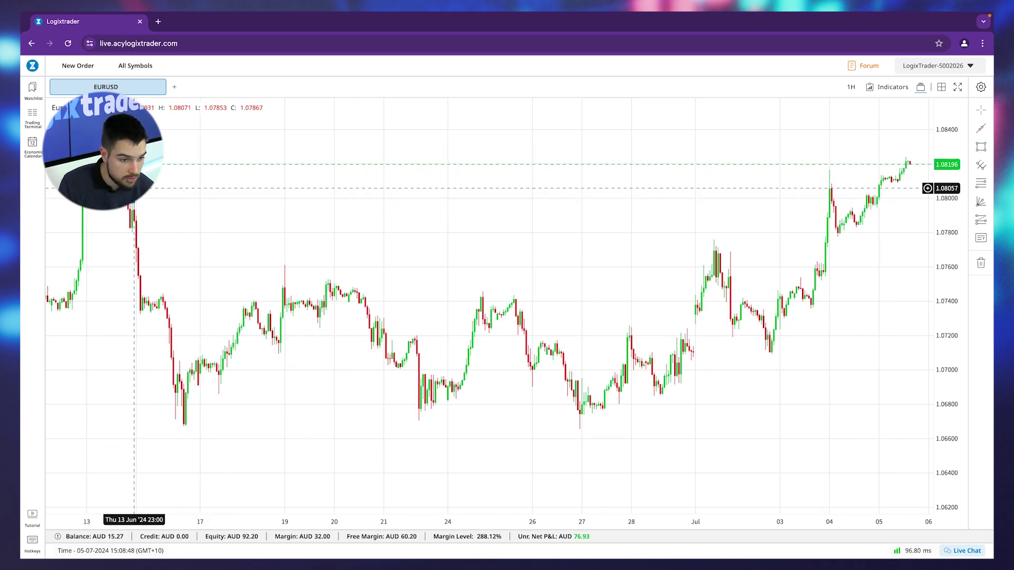
- Give the rectangle a green border, turn off its background fill, and save
left_click(327, 325)
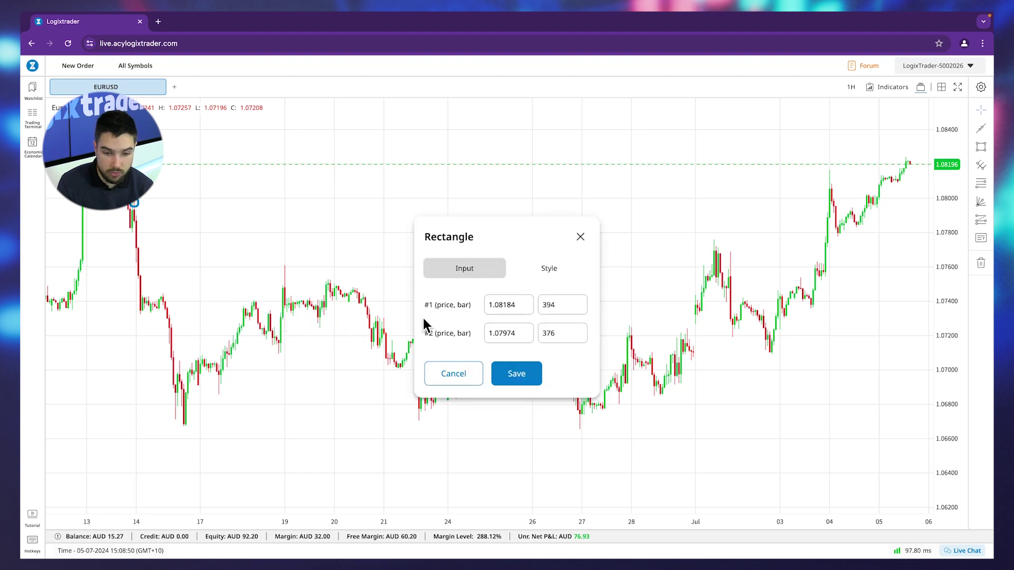
left_click(544, 270)
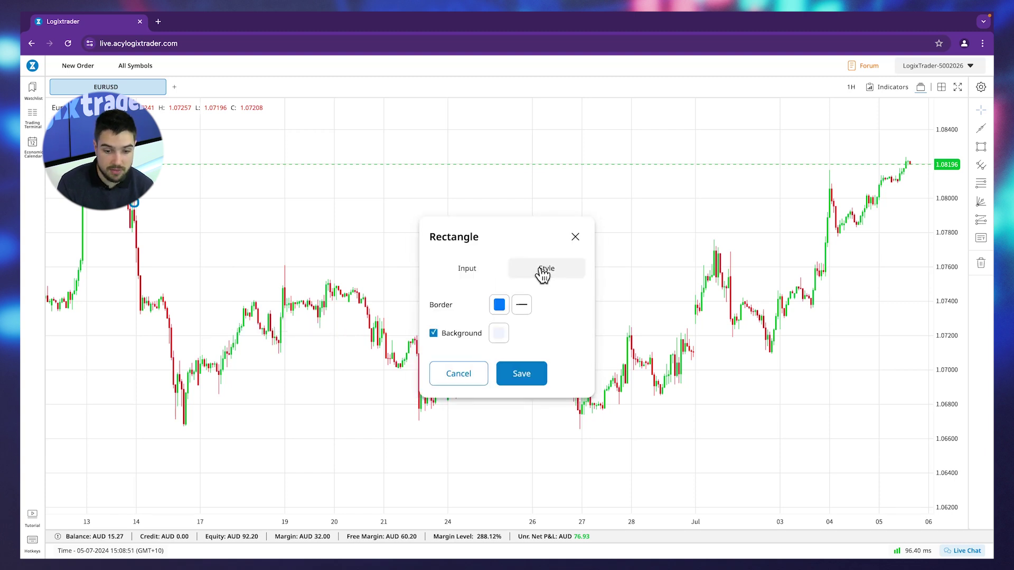
left_click(499, 306)
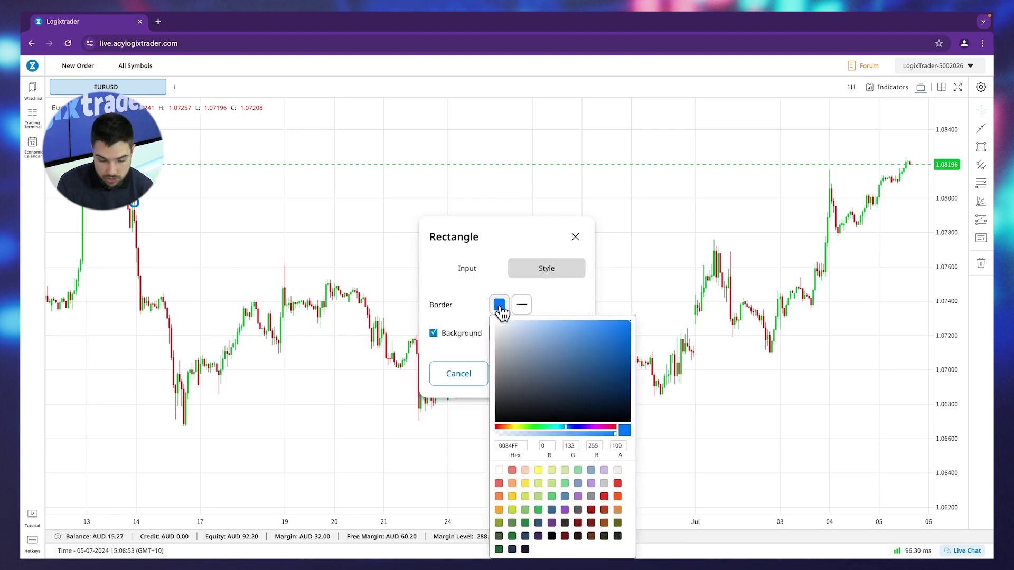
left_click(579, 470)
left_click(444, 342)
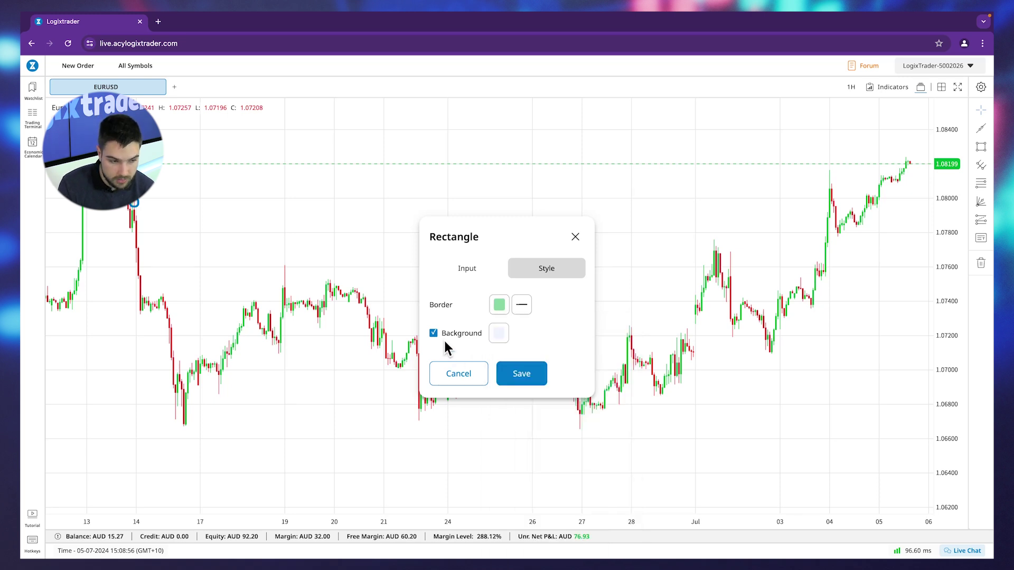
left_click(434, 334)
left_click(524, 374)
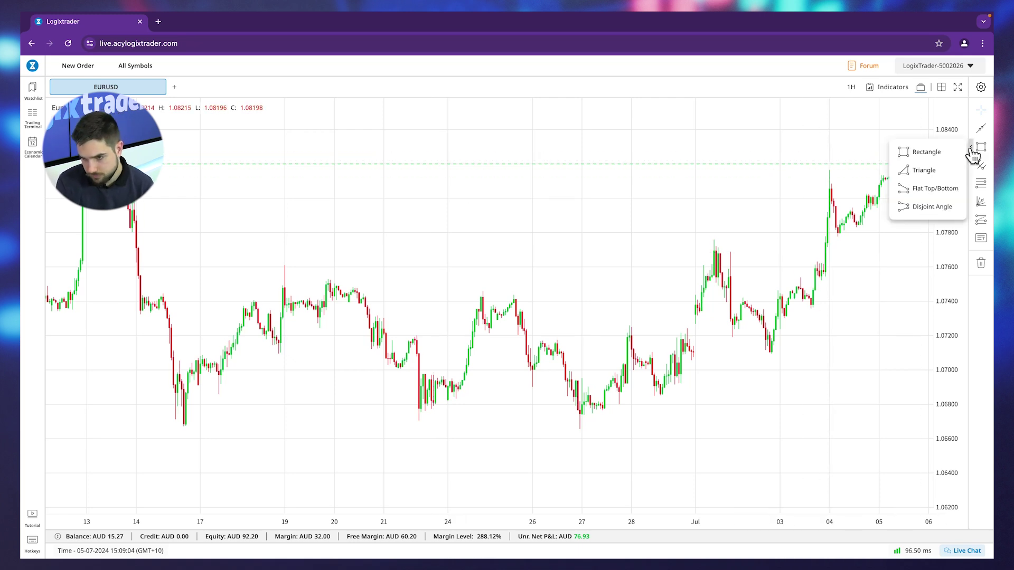
- Place a horizontal ray at 1.08083 and change its colour to black
mouse_move(974, 134)
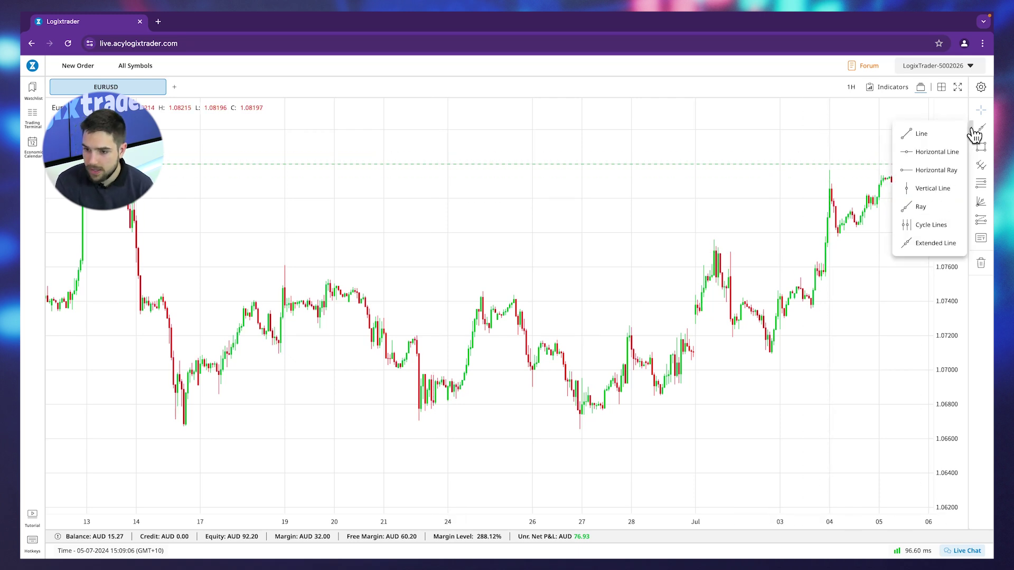
left_click(929, 168)
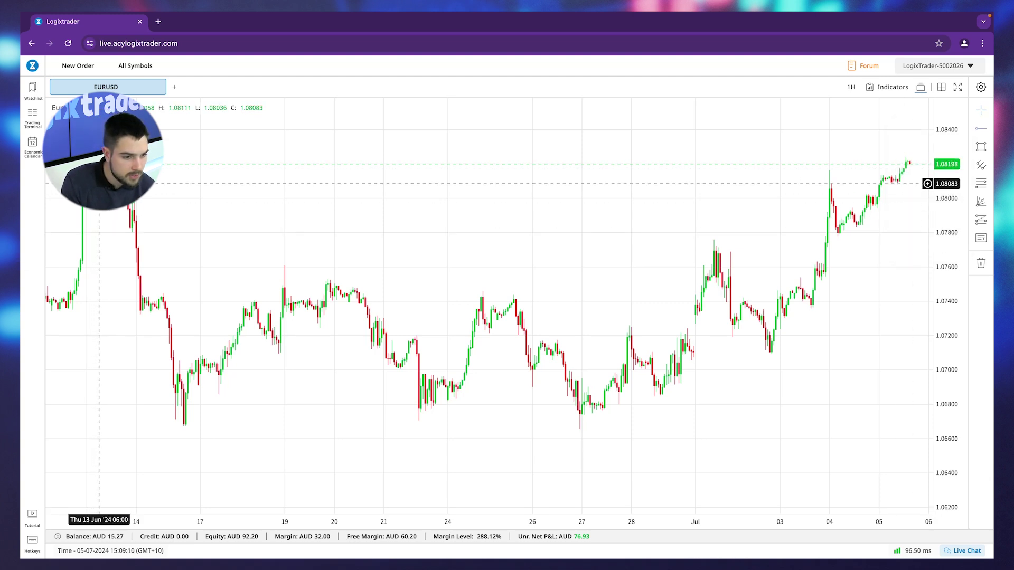
left_click(98, 183)
left_click(254, 324)
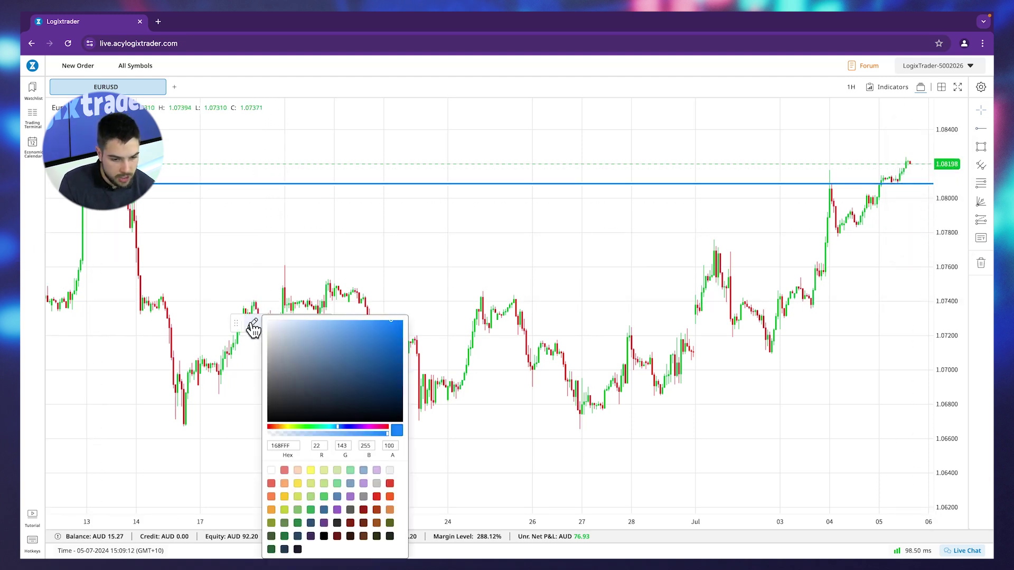
left_click(390, 536)
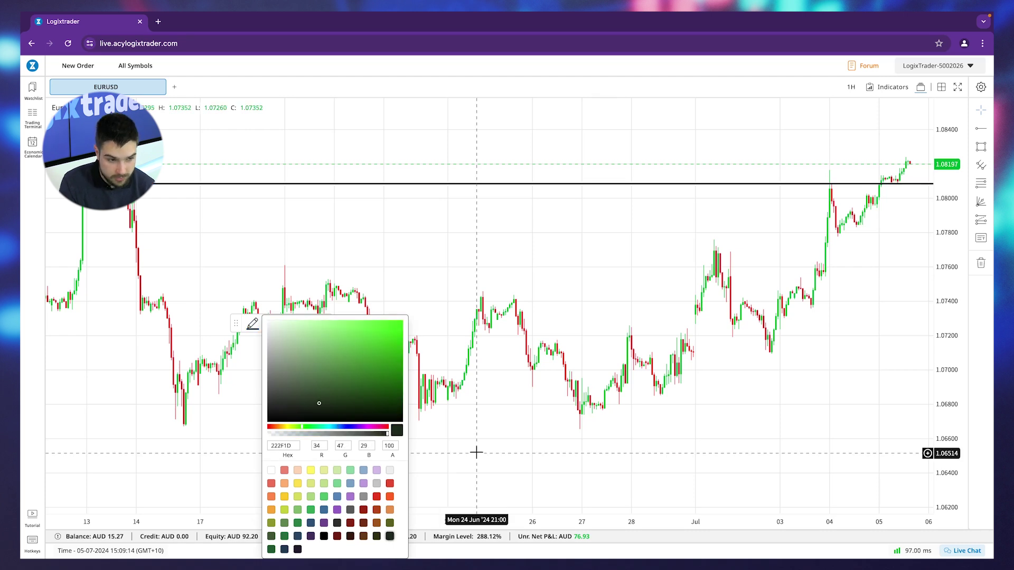
left_click(478, 451)
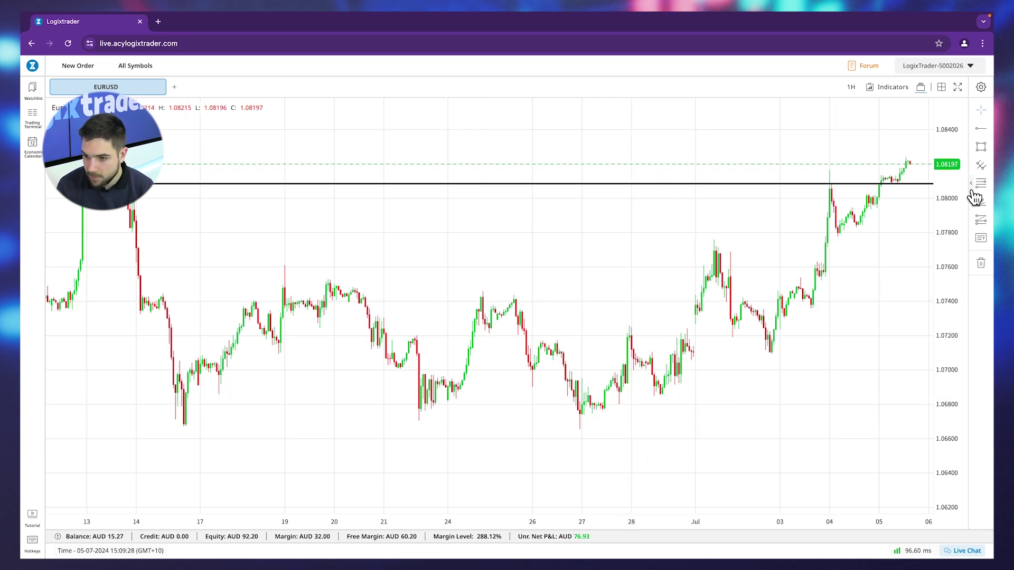
- Place a blue horizontal line at 1.06838
left_click(982, 128)
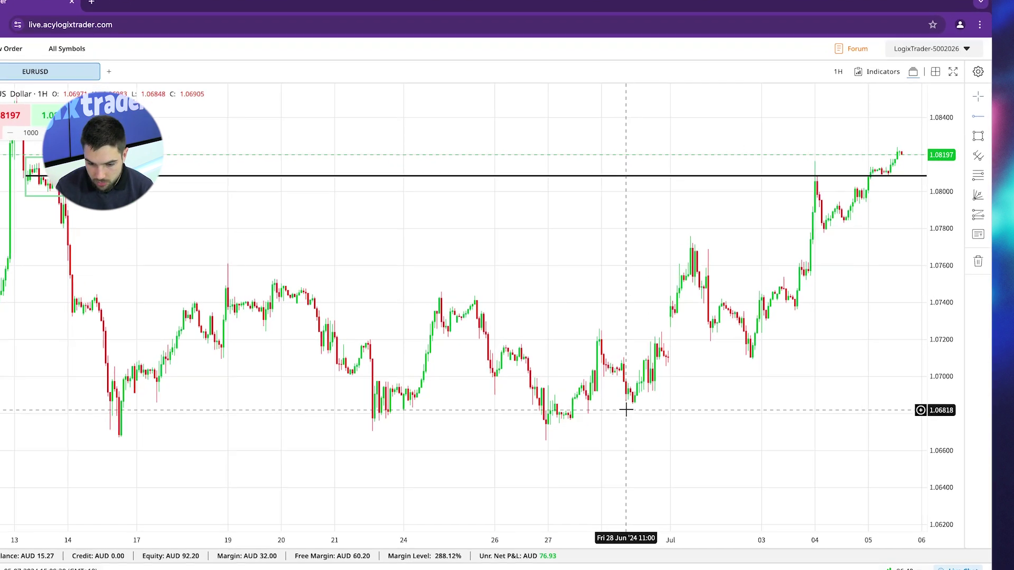
left_click(655, 397)
left_click(697, 376)
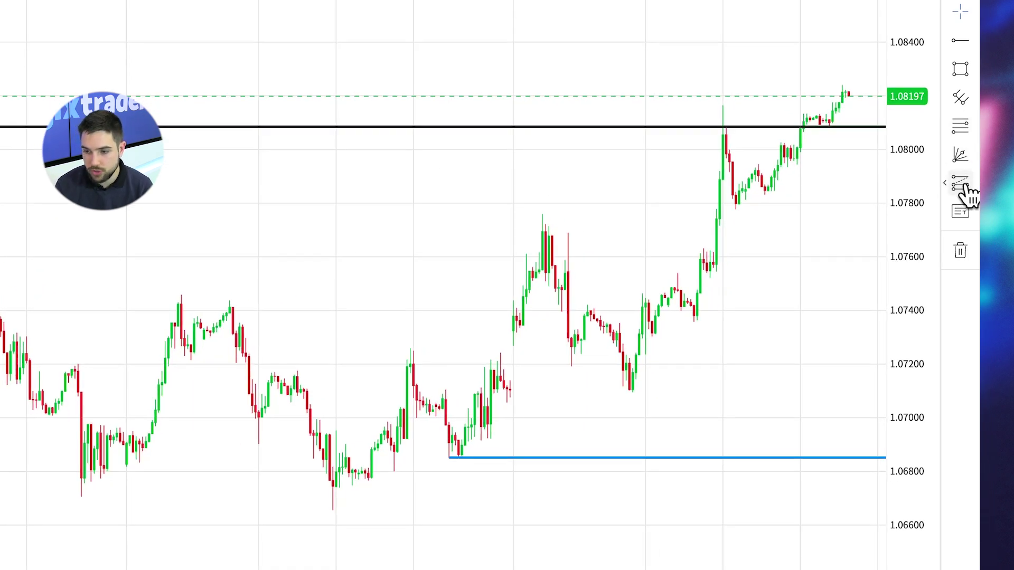
- Add a long position with entry near 1.0731 and stop loss raised to the blue line
left_click(963, 185)
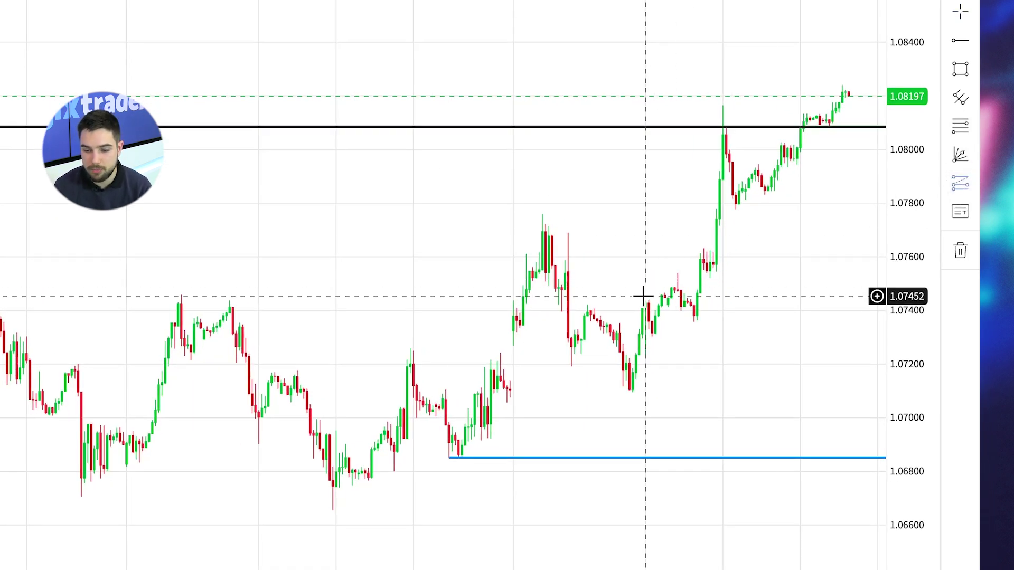
left_click(514, 332)
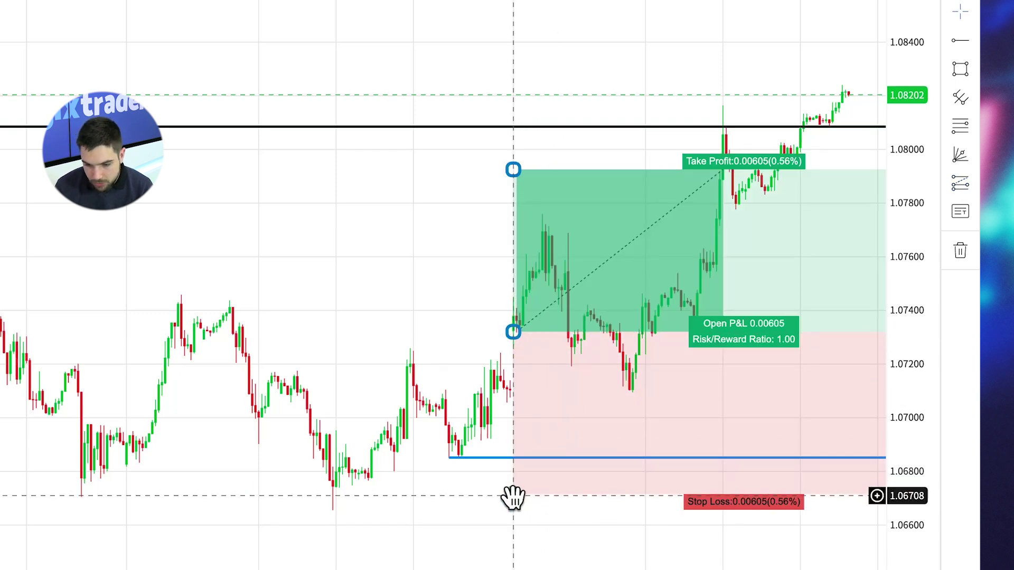
left_click_drag(512, 499, 514, 465)
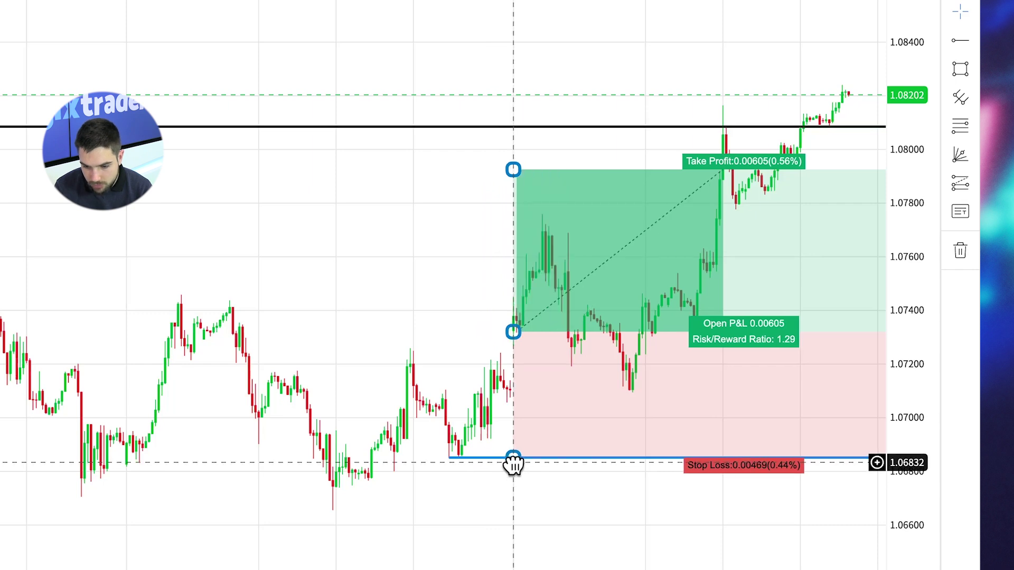
- Raise the take profit to the black ray near 1.0808 and centre the position on screen
left_click_drag(516, 169, 516, 127)
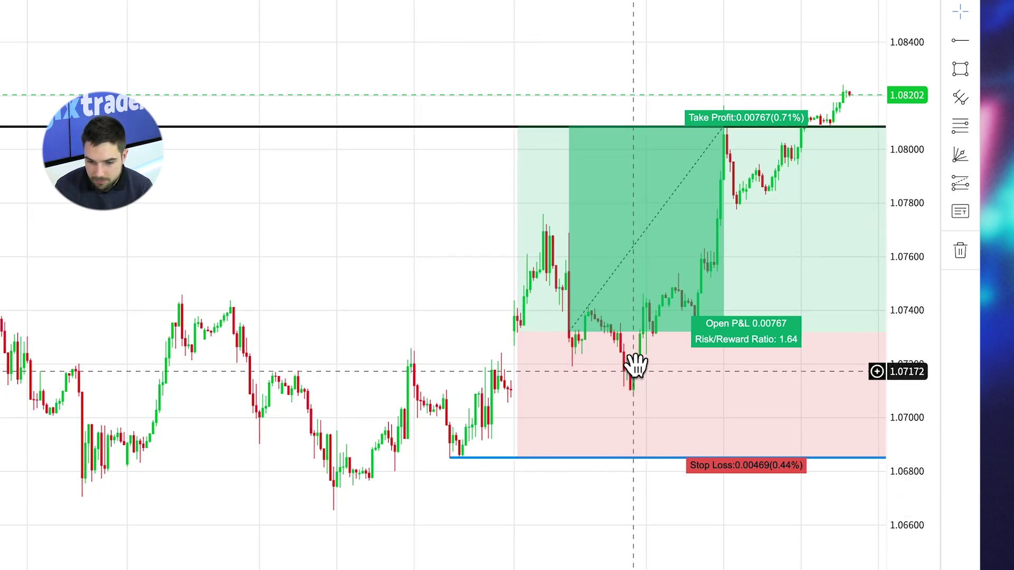
left_click_drag(557, 515, 240, 518)
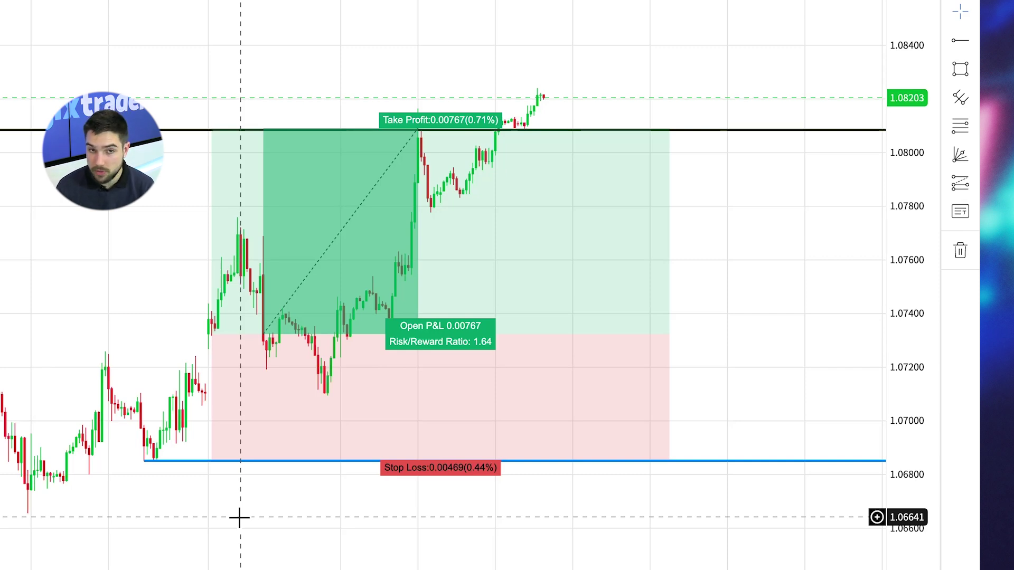
- Try higher stop-loss levels, then return the stop to the blue line for 1.60 risk/reward
left_click(279, 388)
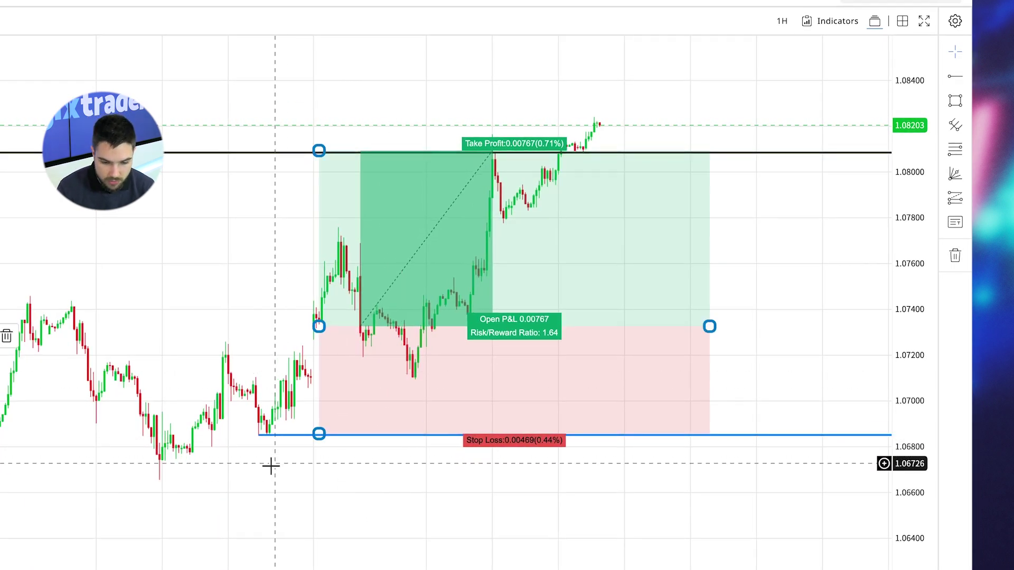
left_click_drag(319, 435, 321, 395)
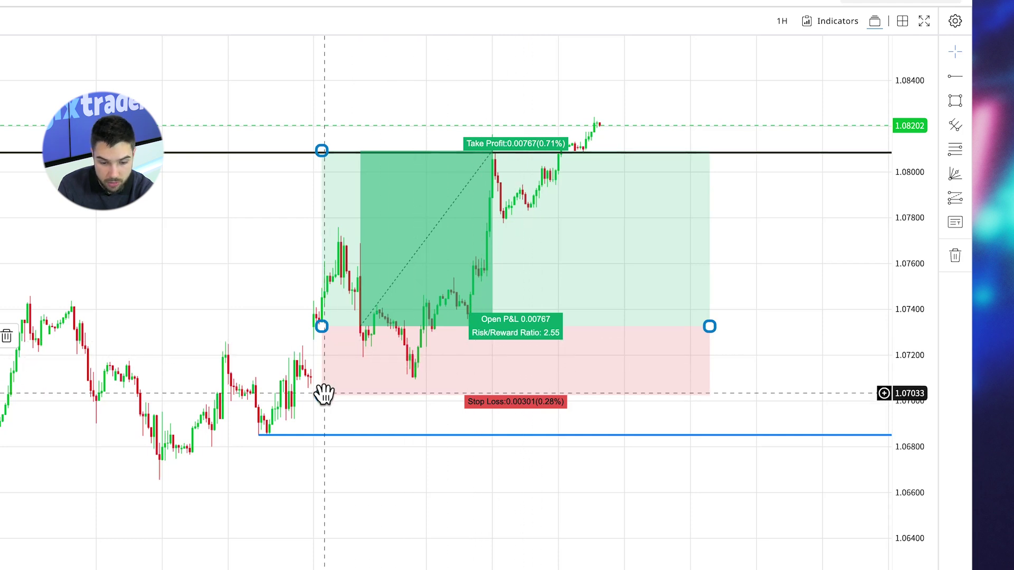
left_click_drag(322, 395, 318, 439)
left_click(307, 470)
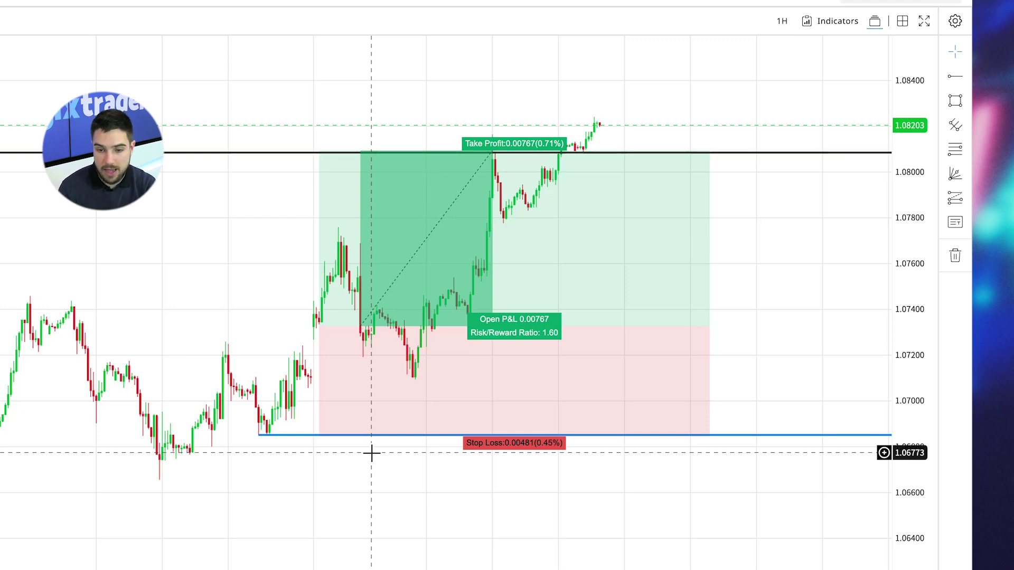
left_click(535, 269)
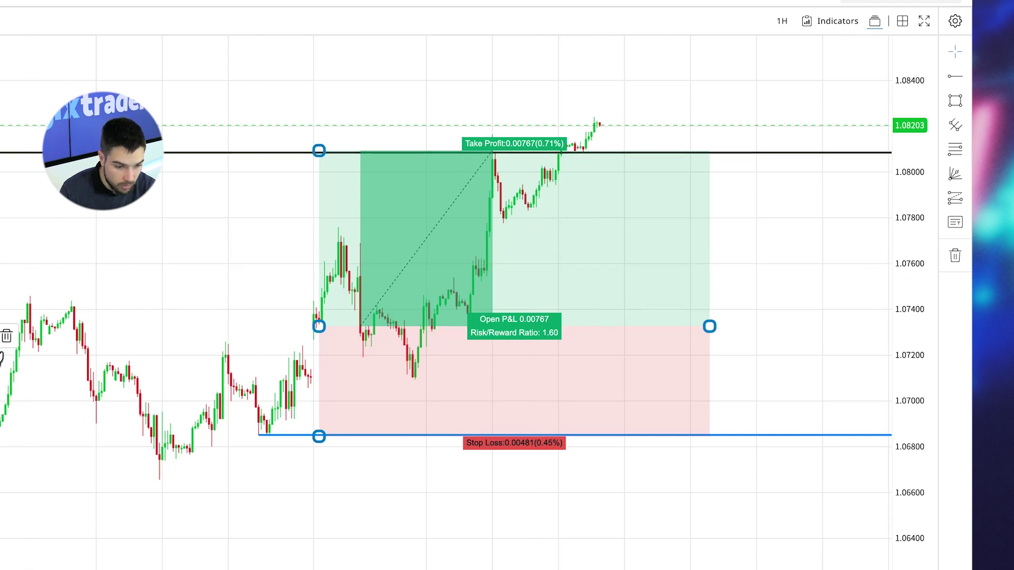
- Set the long position's stop colour to blue and its target colour to purple
left_click(4, 335)
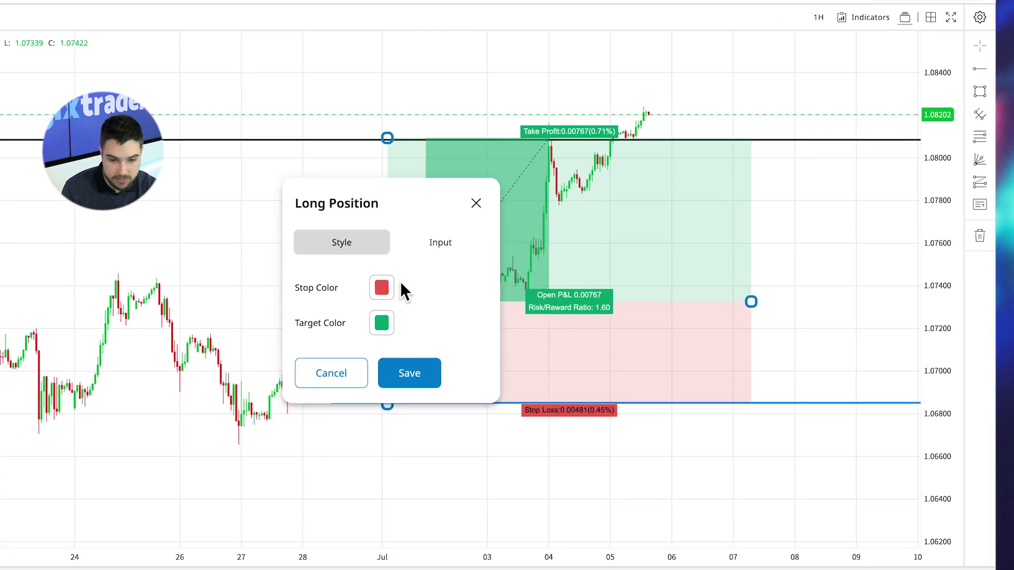
left_click(394, 284)
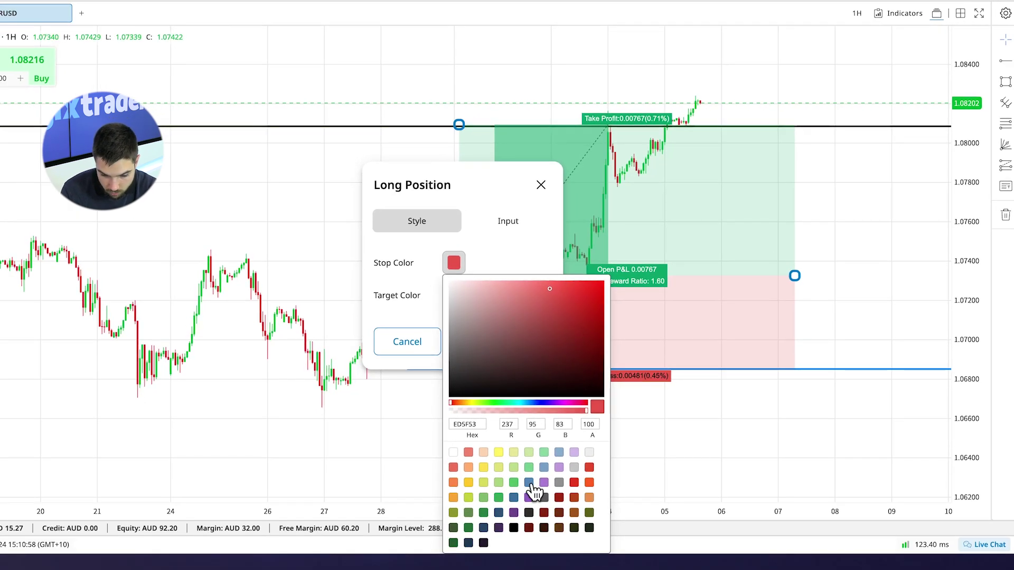
left_click(529, 483)
left_click(414, 313)
left_click(453, 296)
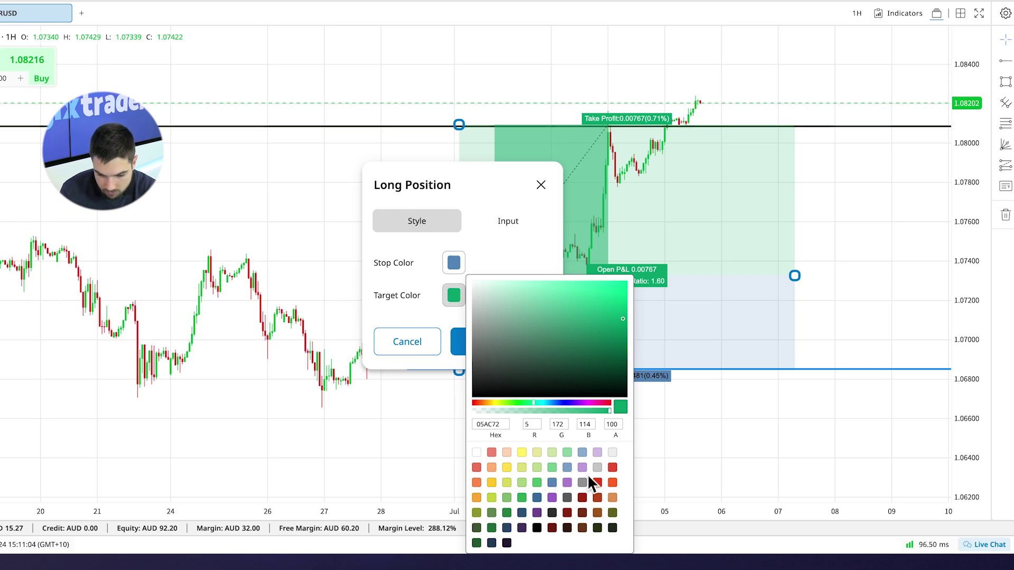
left_click(552, 498)
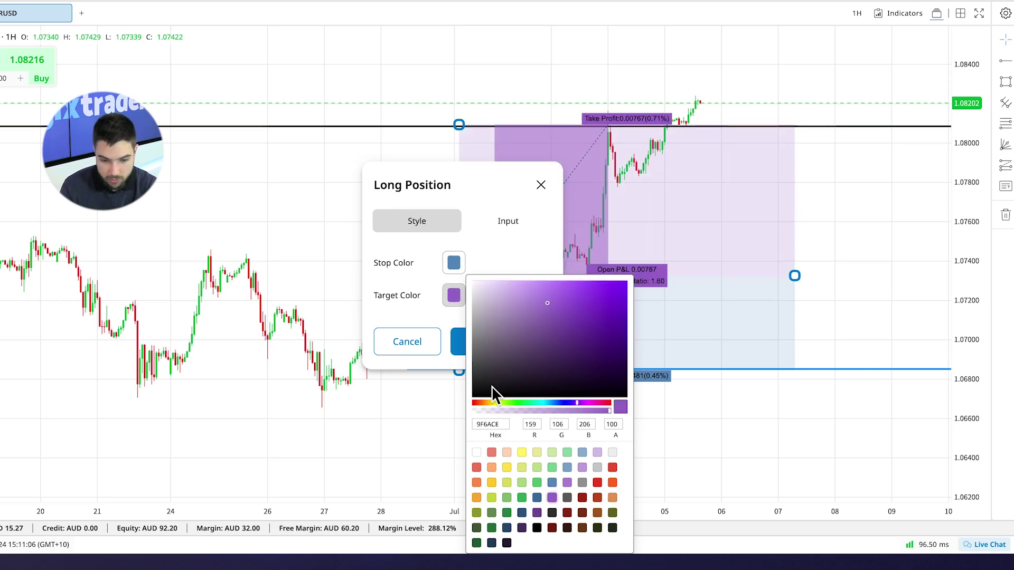
left_click(512, 236)
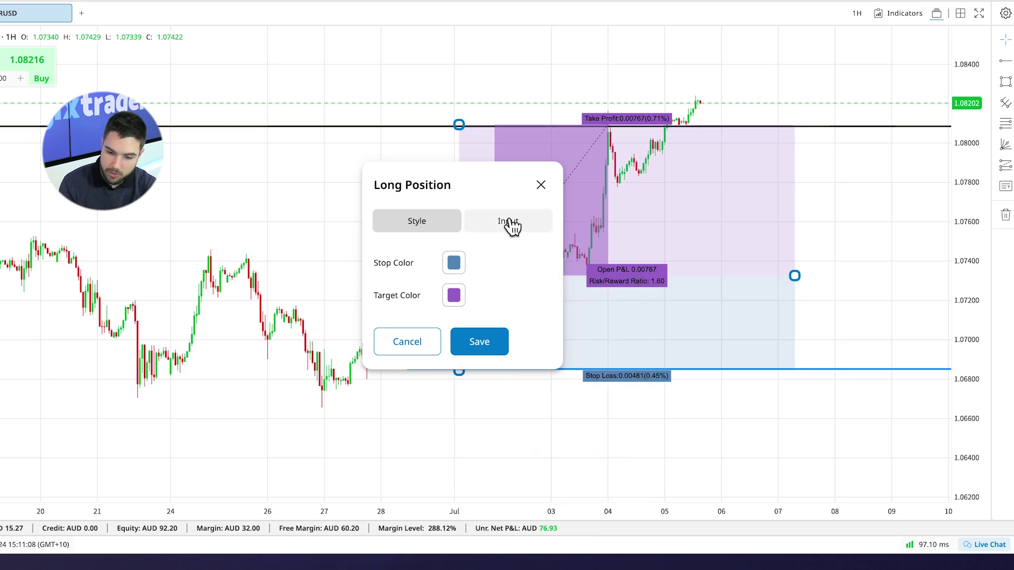
- Enter profit level 1.081, entry level 1.0732 and stop level 1.0685, then save
left_click(509, 221)
left_click(483, 249)
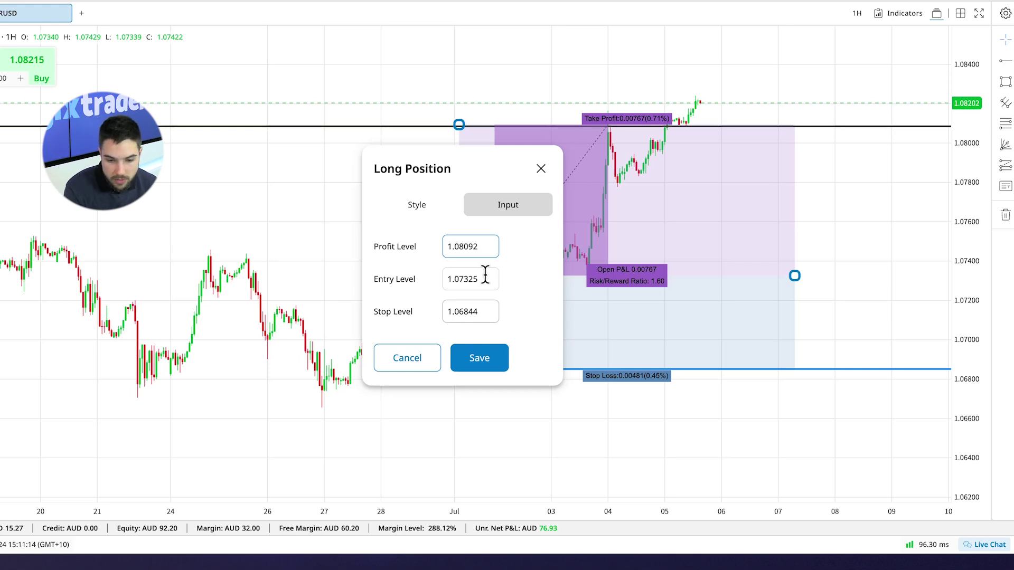
key("BackSpace")
key("BackSpace")
key("BackSpace")
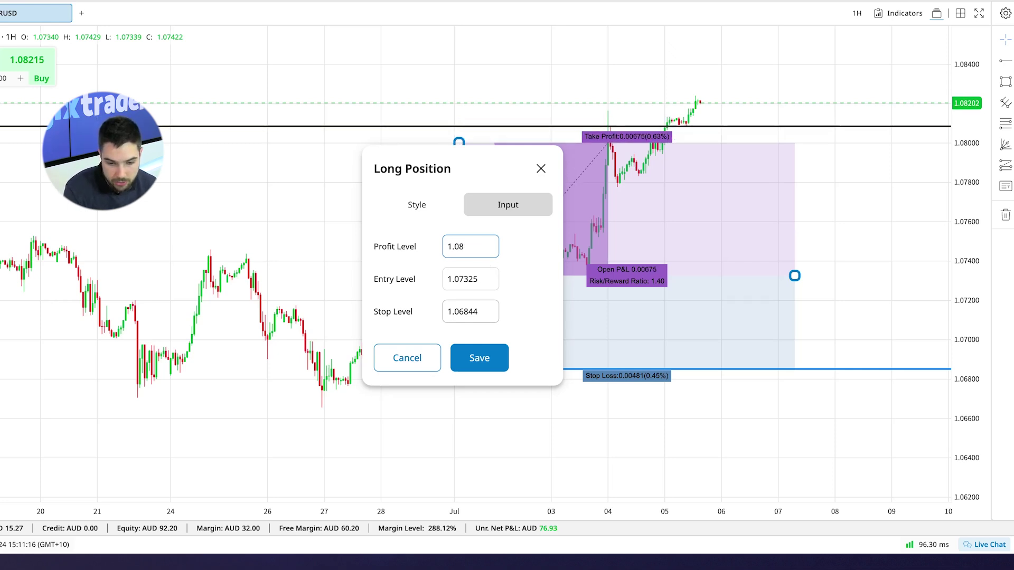
type("100")
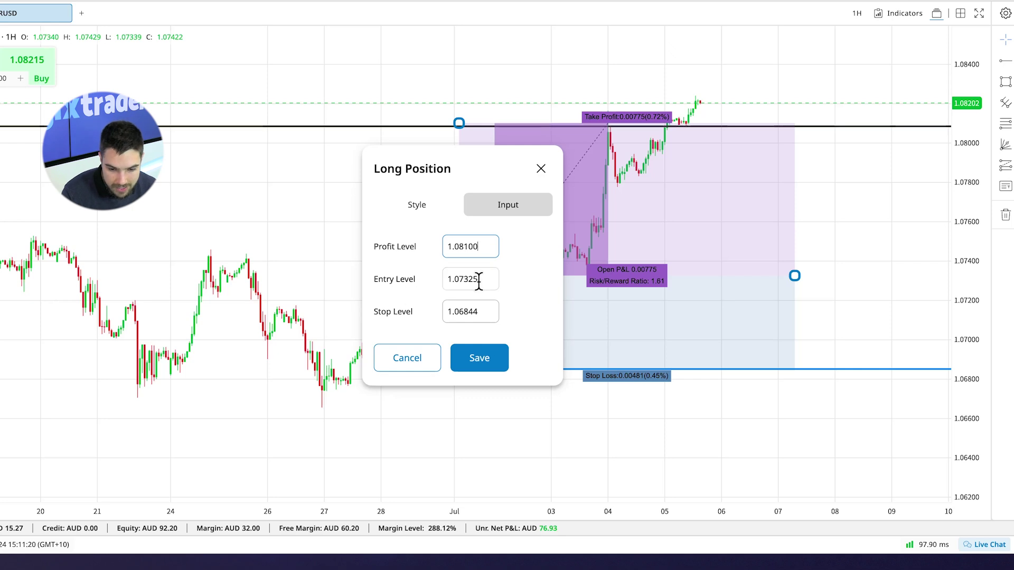
left_click(484, 280)
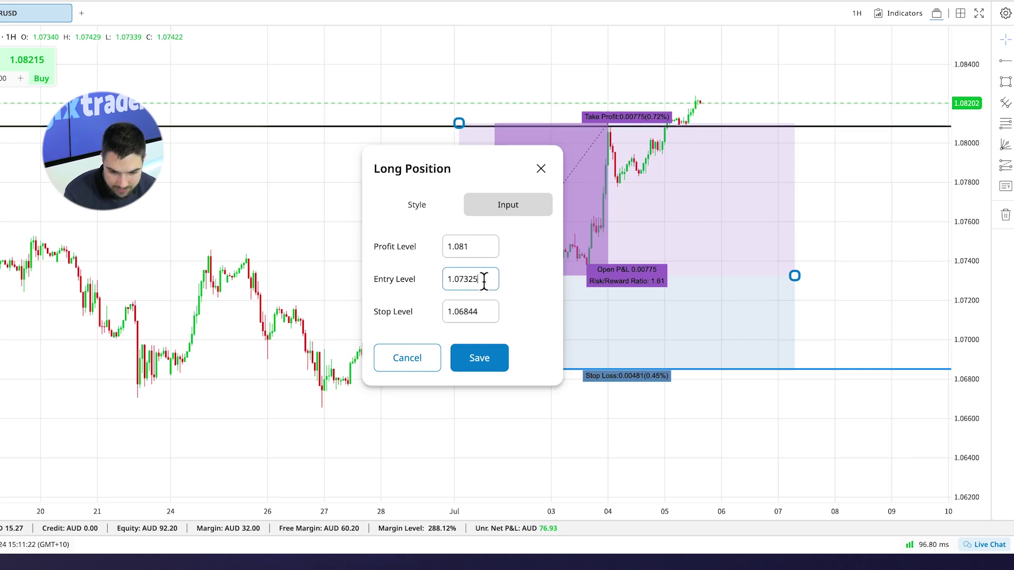
key("BackSpace")
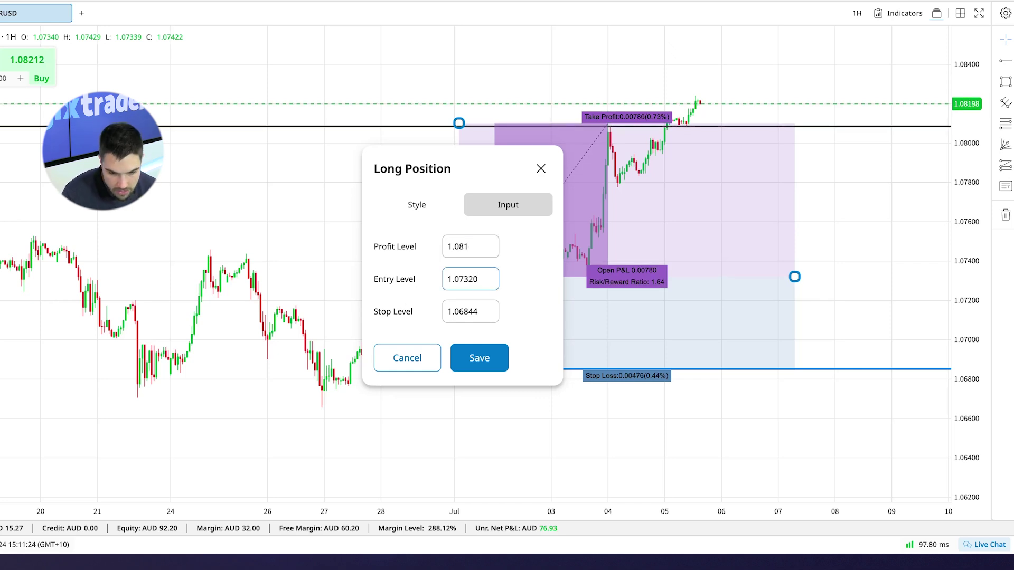
left_click(484, 310)
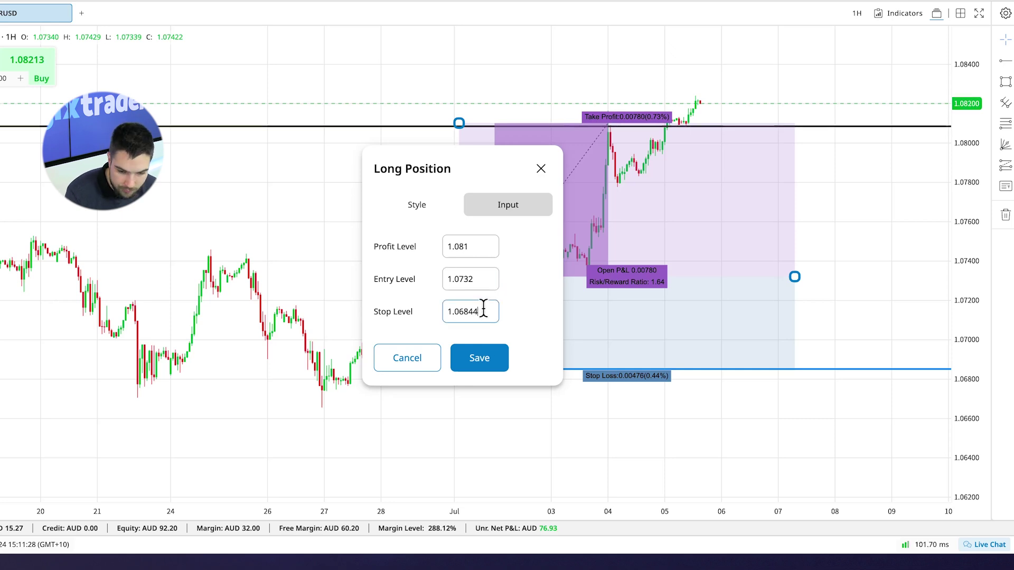
key("BackSpace")
key("BackSpace")
type("5")
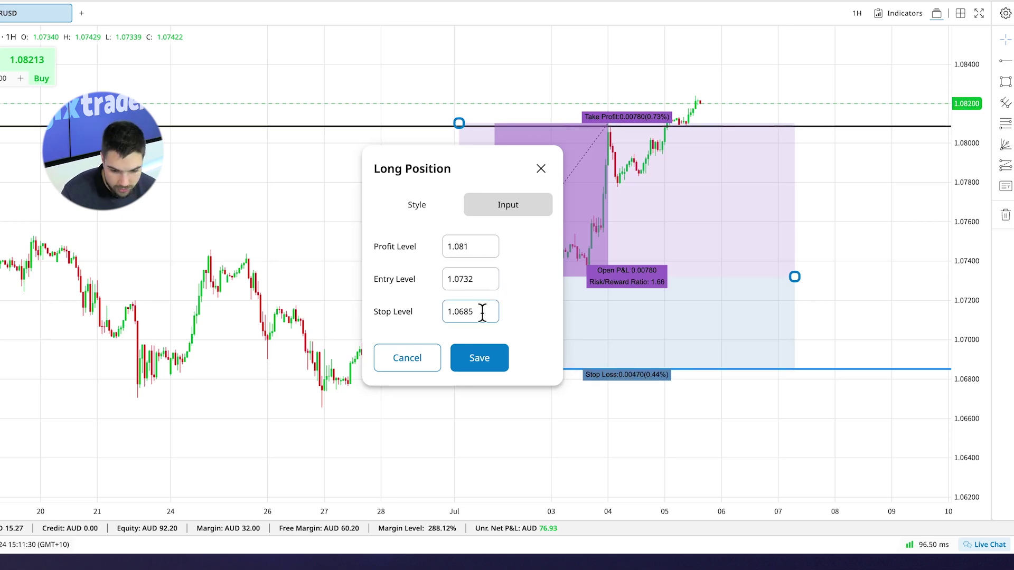
left_click(482, 358)
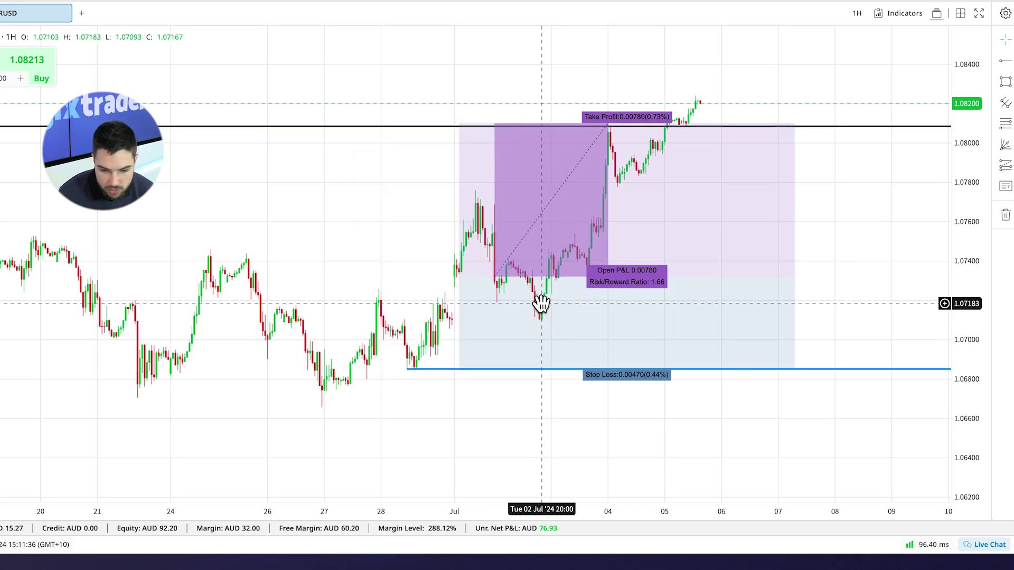
- Set the long position's stop colour to dark blue 2D4F6F and save
left_click(497, 316)
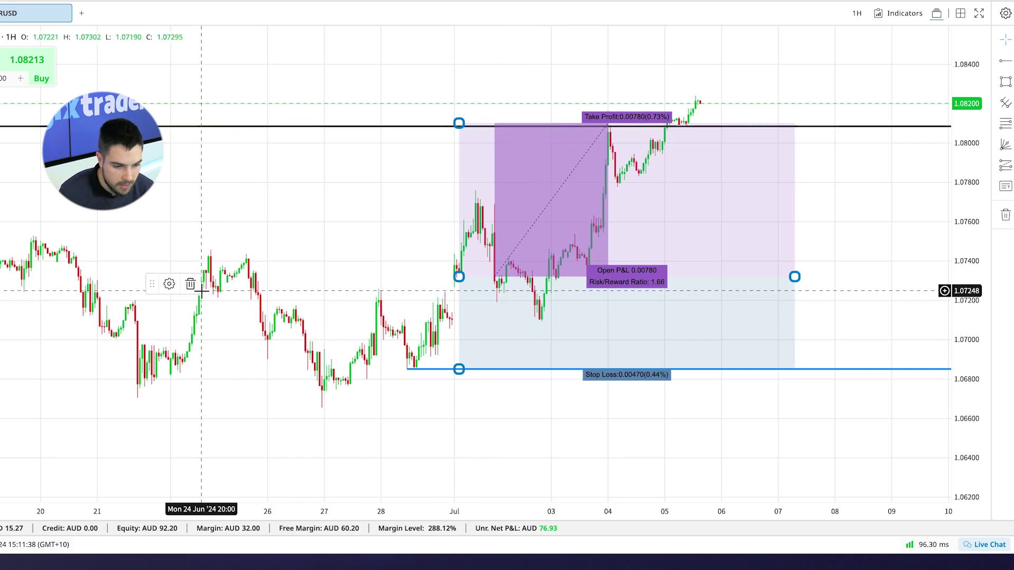
left_click(169, 284)
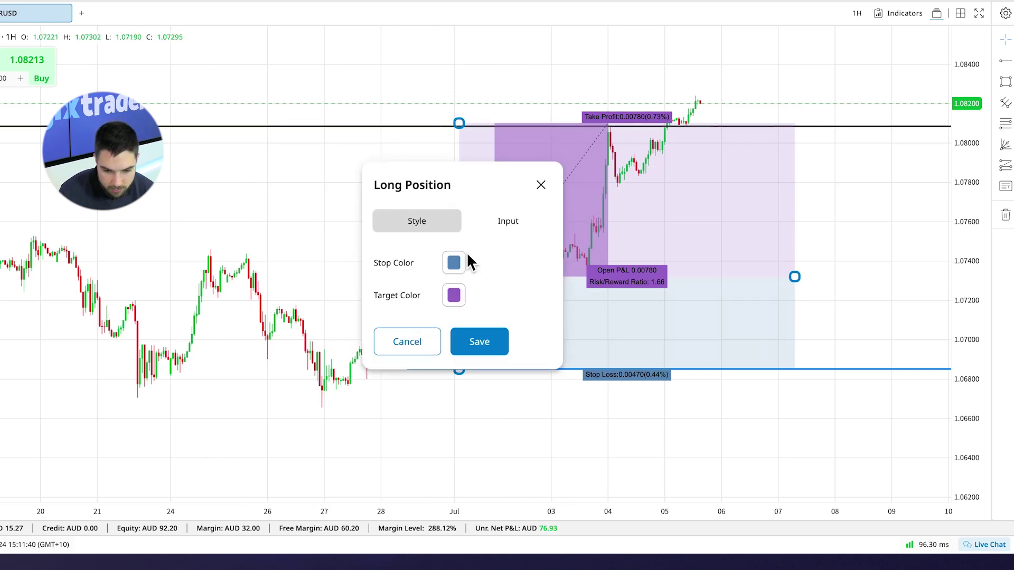
left_click(454, 263)
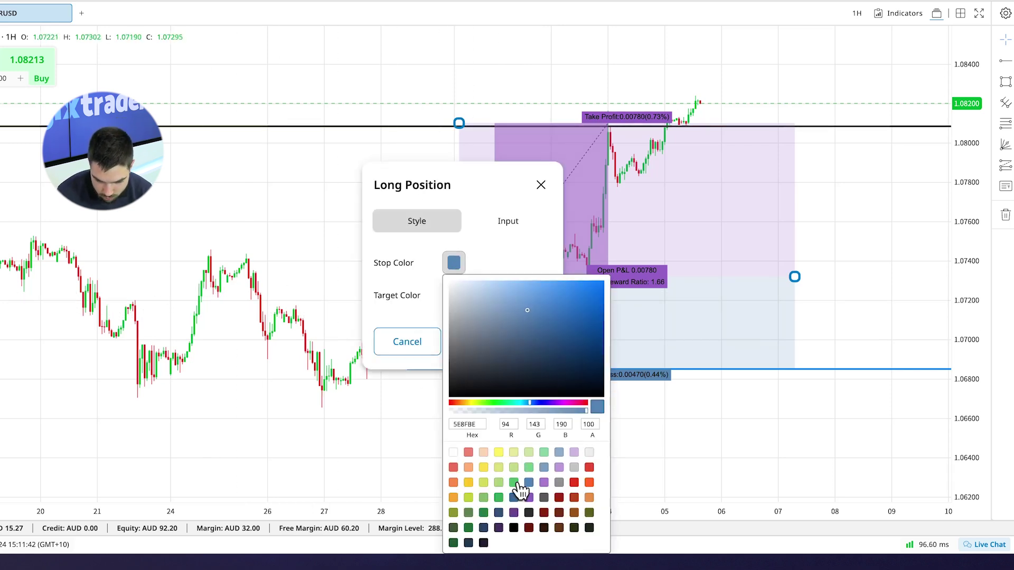
left_click(484, 528)
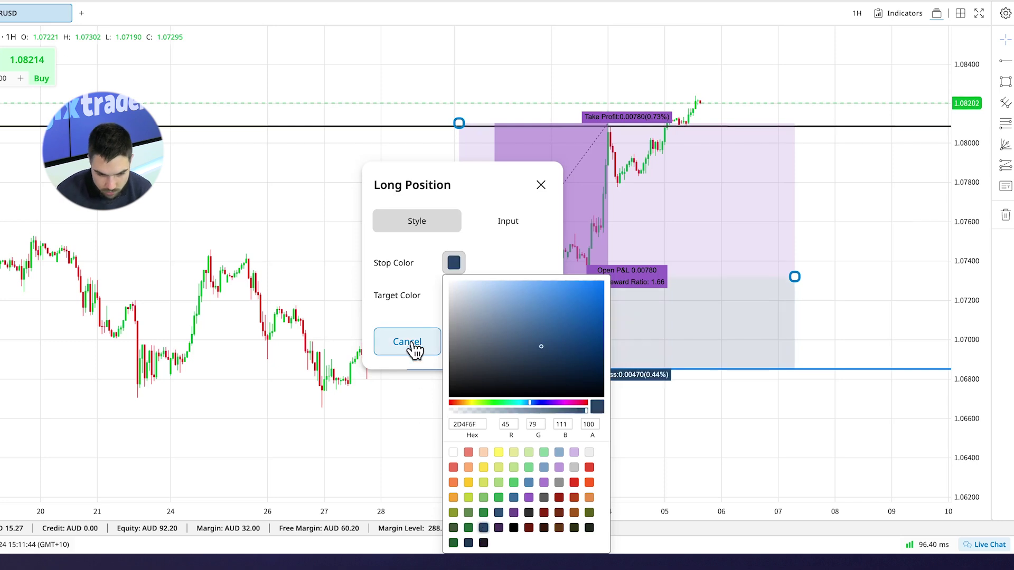
left_click(393, 312)
left_click(475, 342)
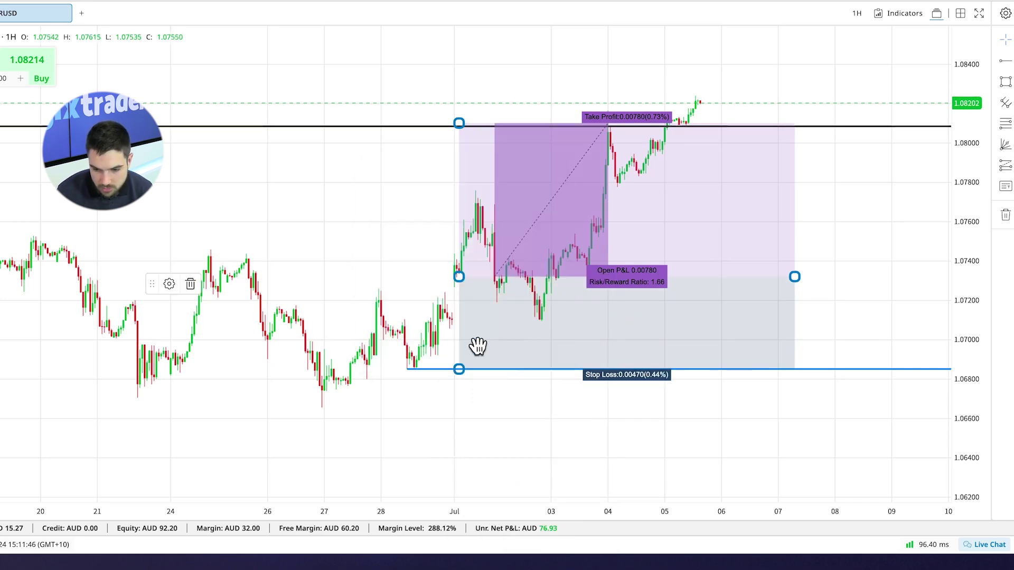